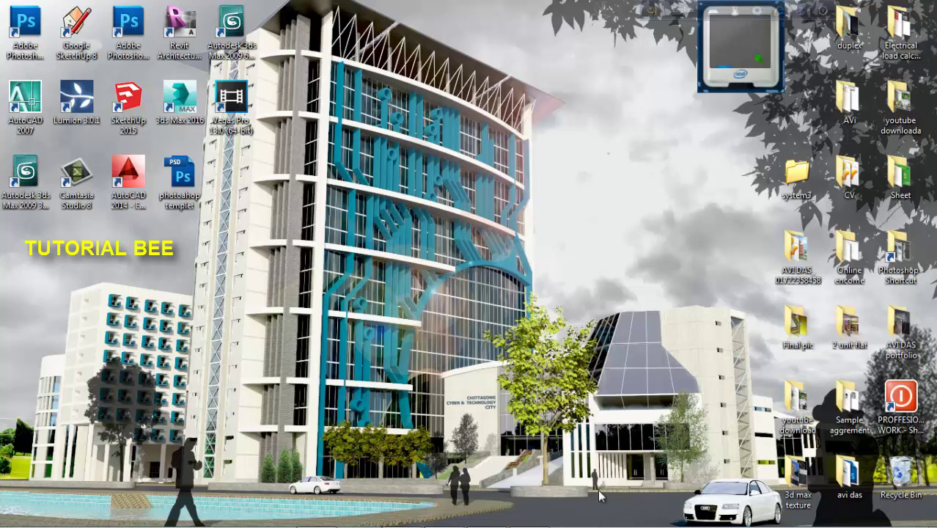
Bring up the portrait image in Windows Photo Viewer from the taskbar.
mouse_move(602, 525)
left_click(488, 515)
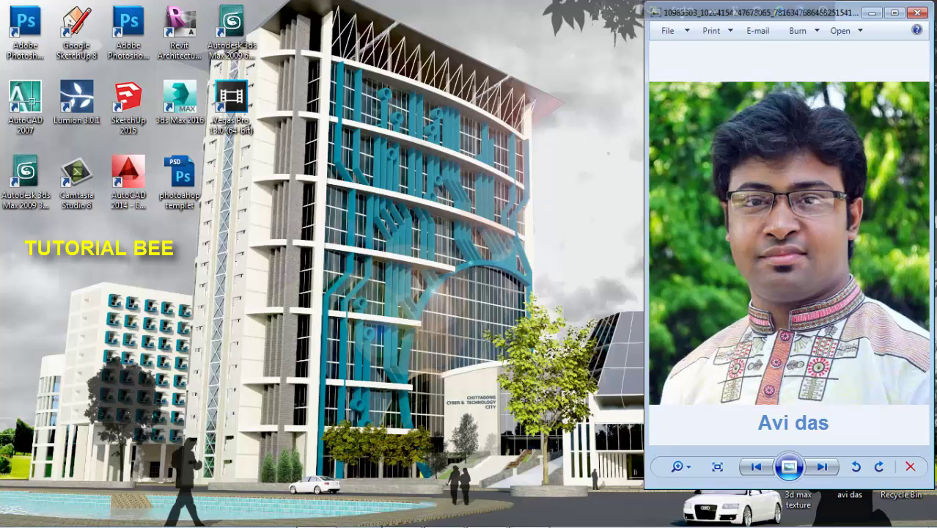
mouse_move(484, 522)
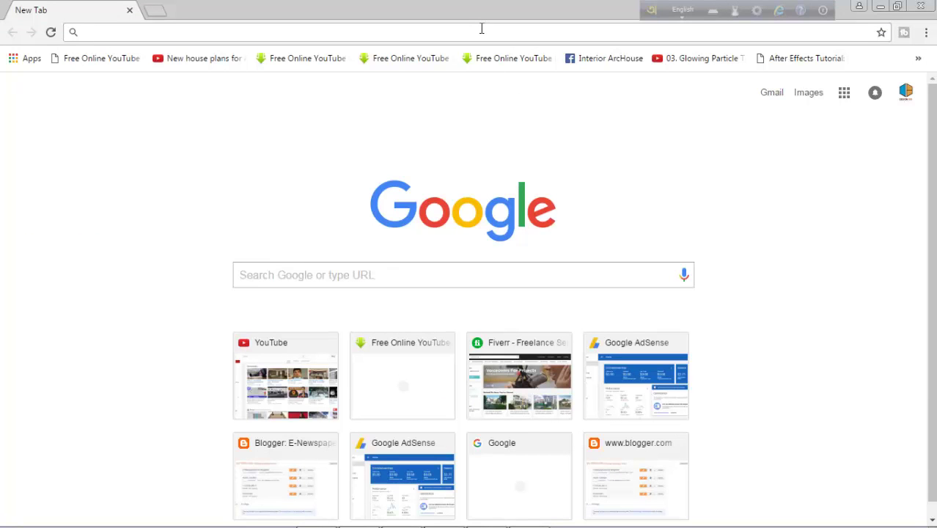
Load youtube.com and go to the TUTORIAL BEE channel home page via My channel.
type("y")
key("Return")
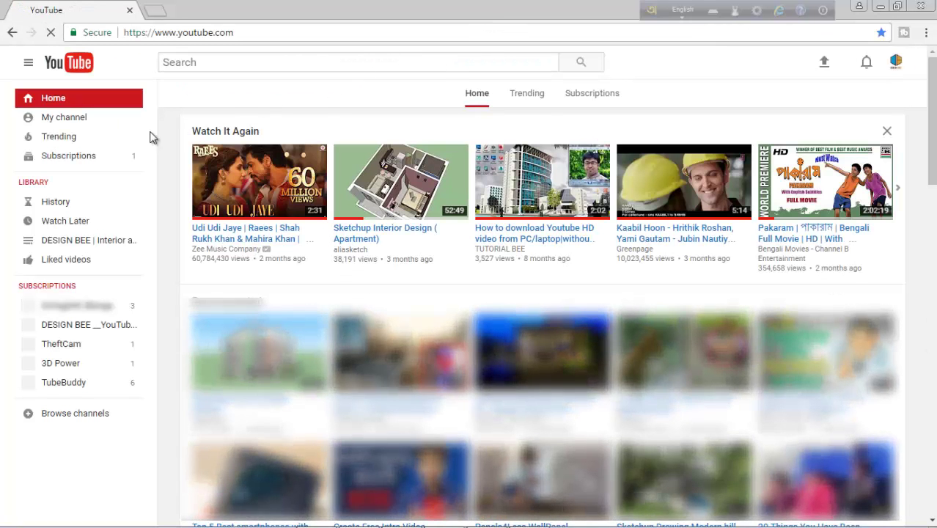
left_click(74, 123)
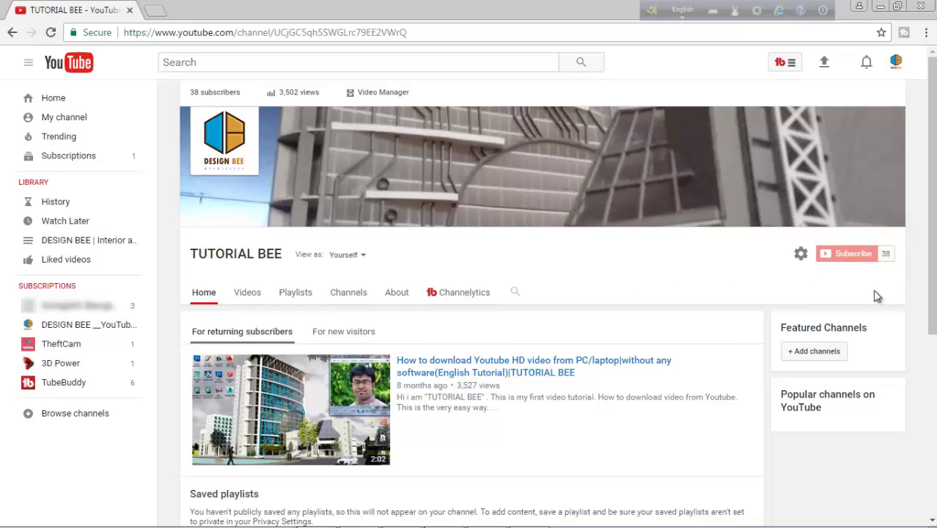
Show the avatar menu listing TUTORIAL BEE and DESIGN BEE __YouTube Earning channels.
mouse_move(844, 220)
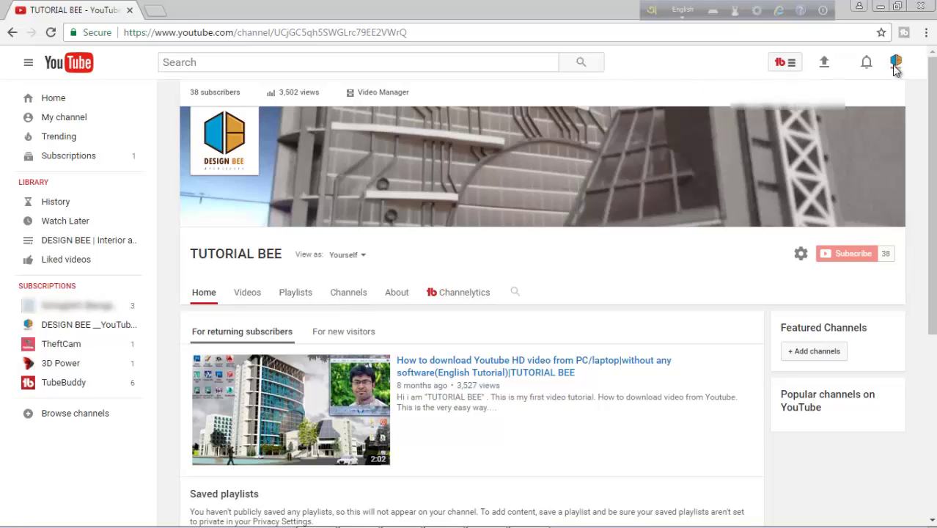
left_click(896, 64)
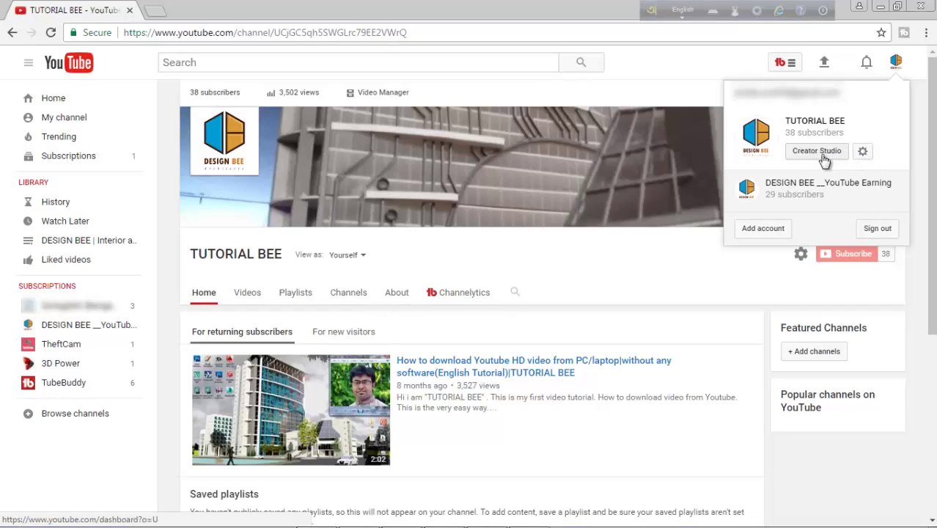
From YouTube settings, go to 'See all my channels or create a new channel'.
left_click(862, 153)
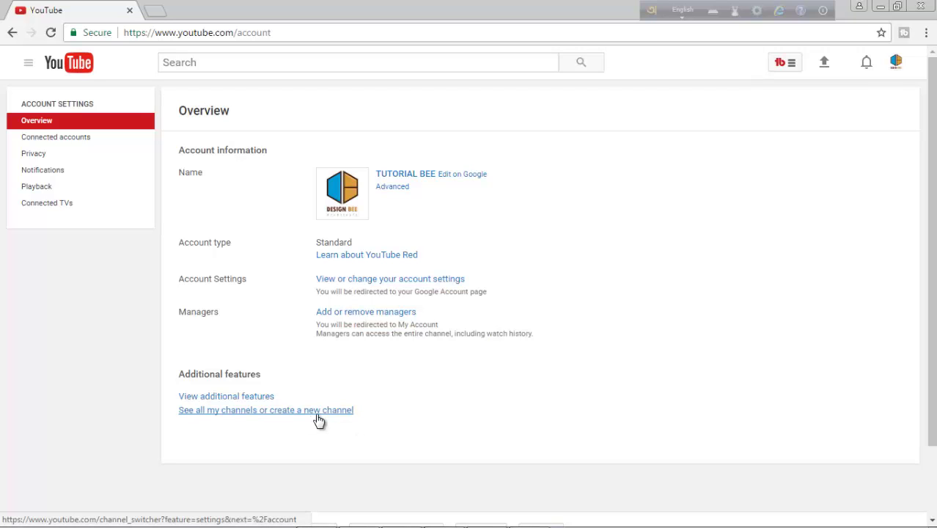
left_click(317, 415)
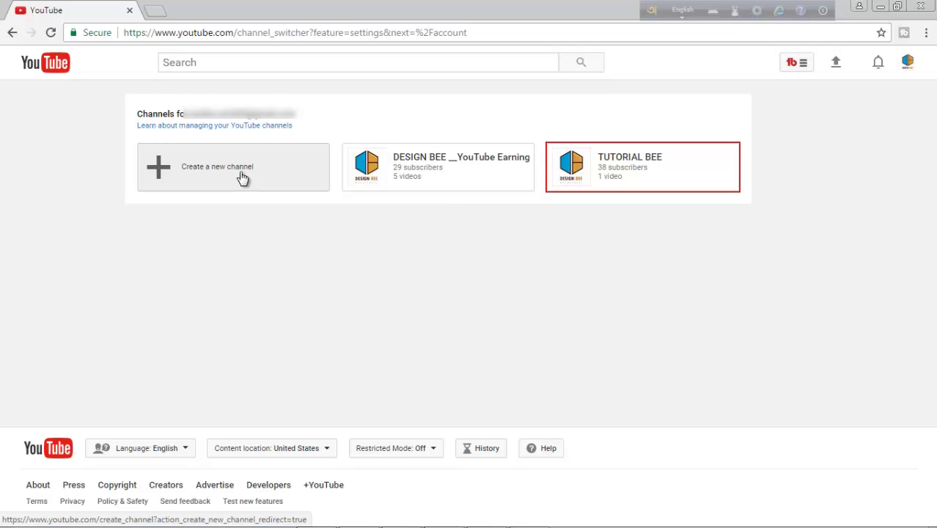
Choose 'Create a new channel' to reach the Brand Account creation page.
left_click(242, 178)
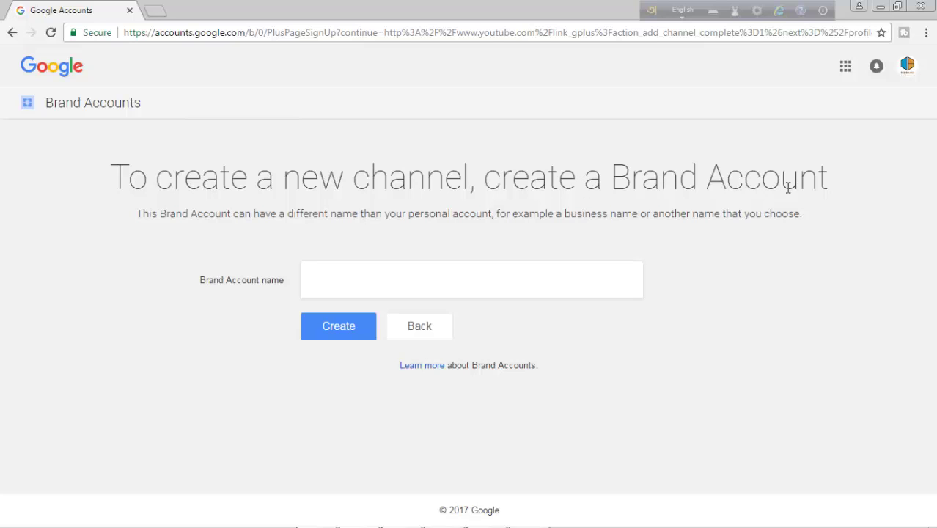
Name the Brand Account 'sketchup tutorial' and create it.
left_click(249, 284)
type("sketchup tutorial")
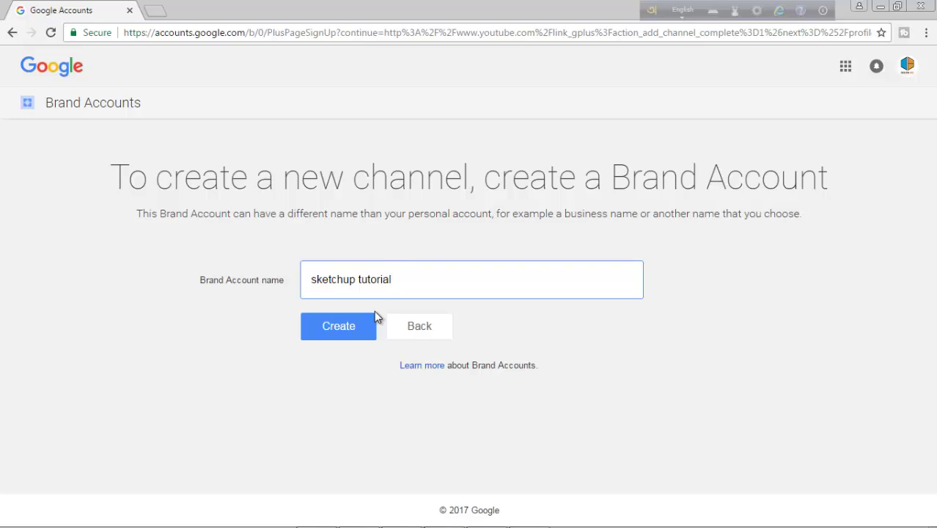
left_click(373, 316)
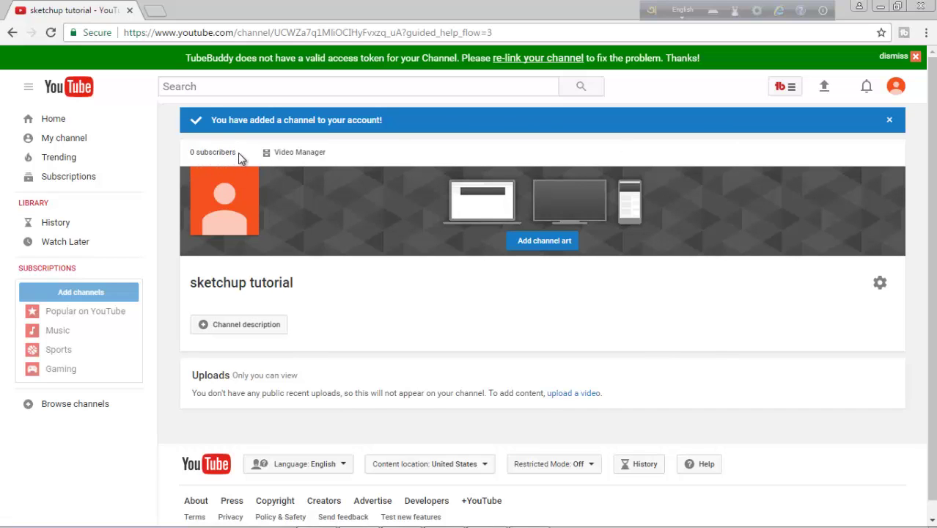
Look over the new channel's videos list and dashboard, then return to the videos page.
left_click(286, 156)
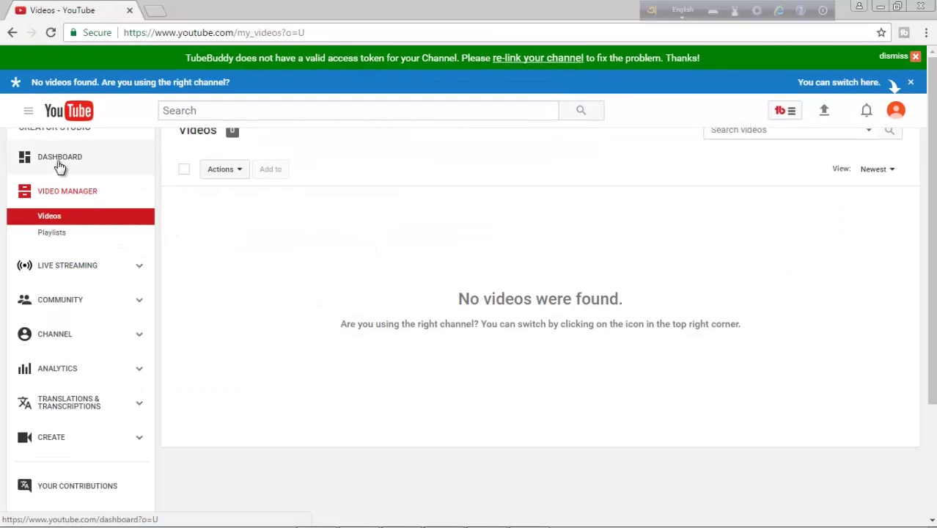
left_click(61, 167)
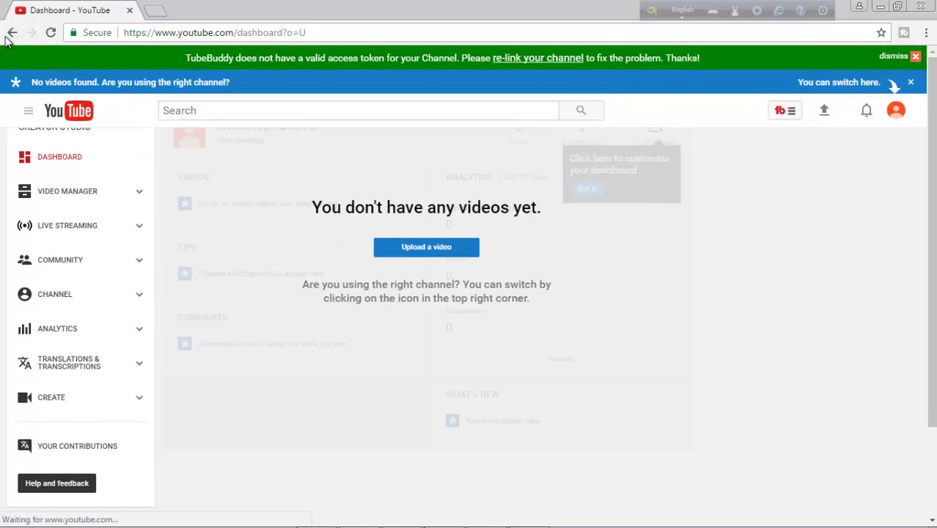
left_click(9, 35)
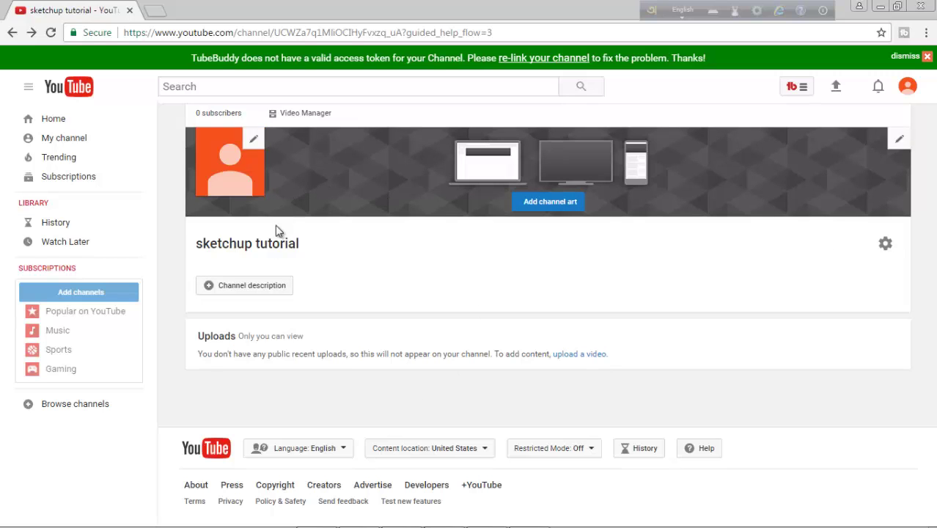
Switch on 'Customize the layout of your channel' in channel settings and save.
left_click(885, 245)
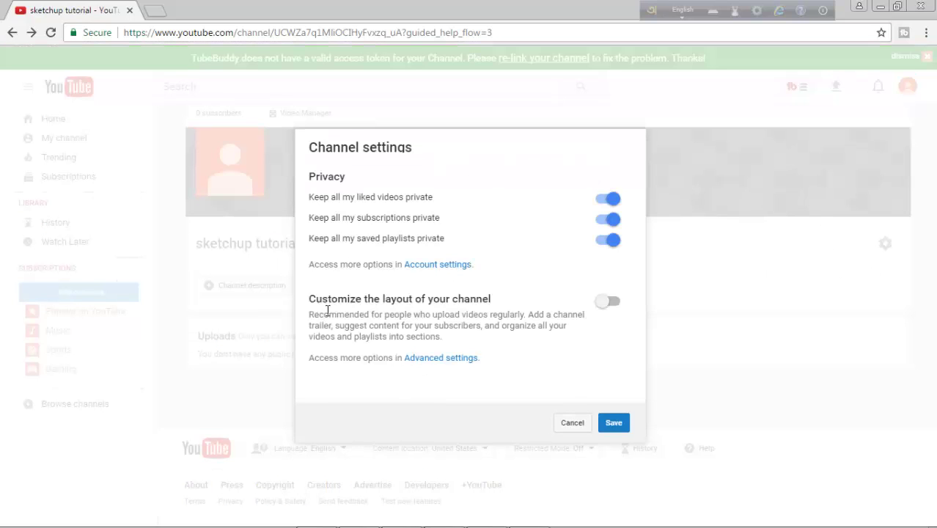
left_click(607, 305)
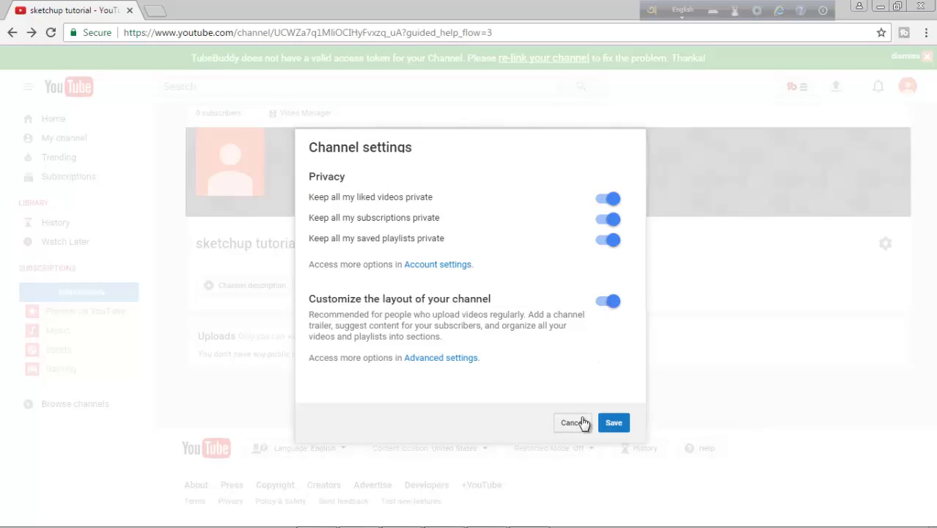
left_click(614, 425)
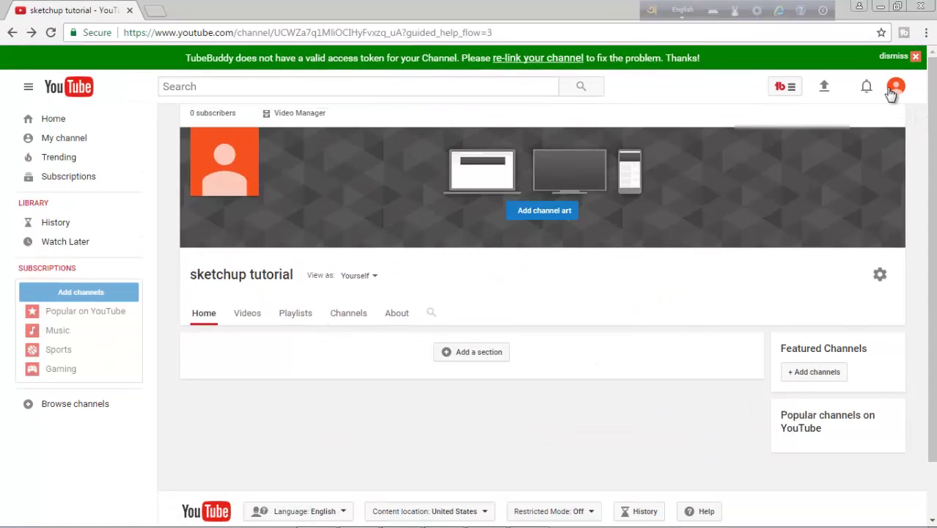
Show the avatar menu with 'sketchup tutorial' as the active channel.
left_click(898, 90)
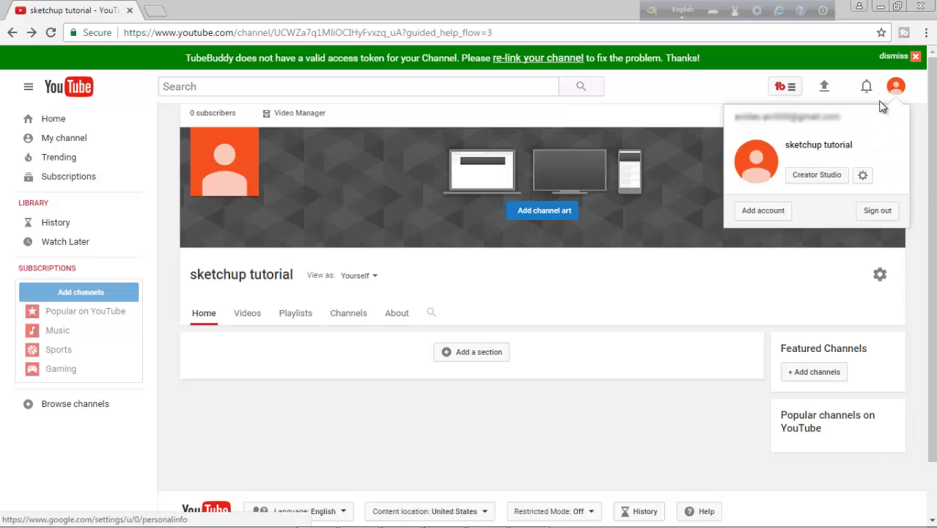
Open Advanced account settings for 'sketchup tutorial' and scroll down to Delete channel.
left_click(866, 177)
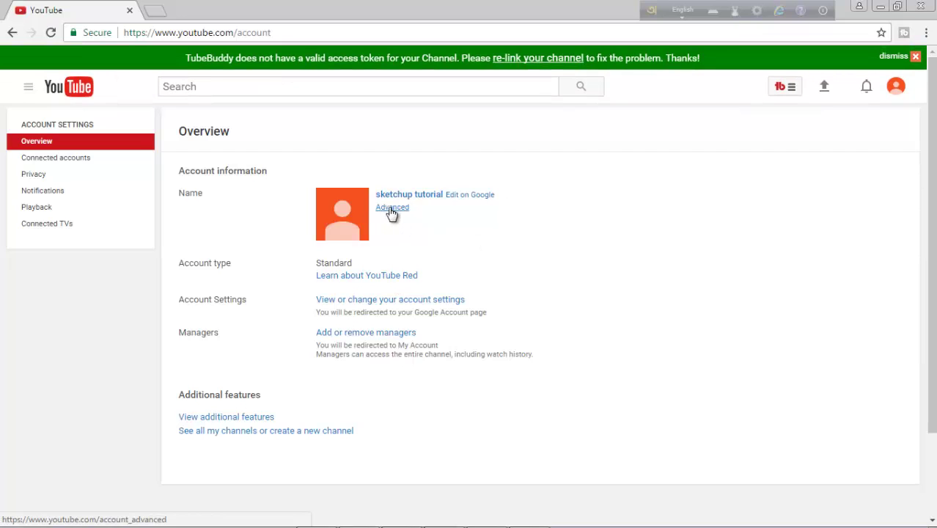
left_click(393, 209)
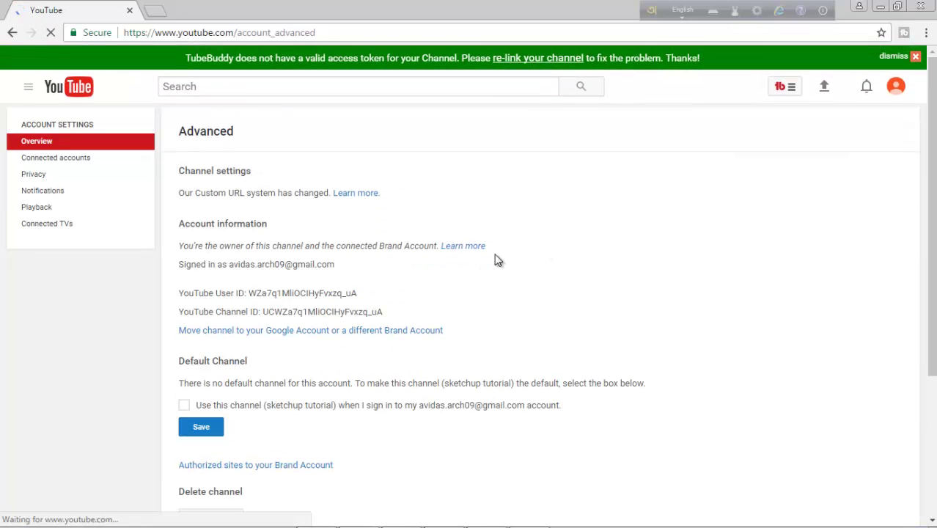
scroll(227, 351, "down", 3)
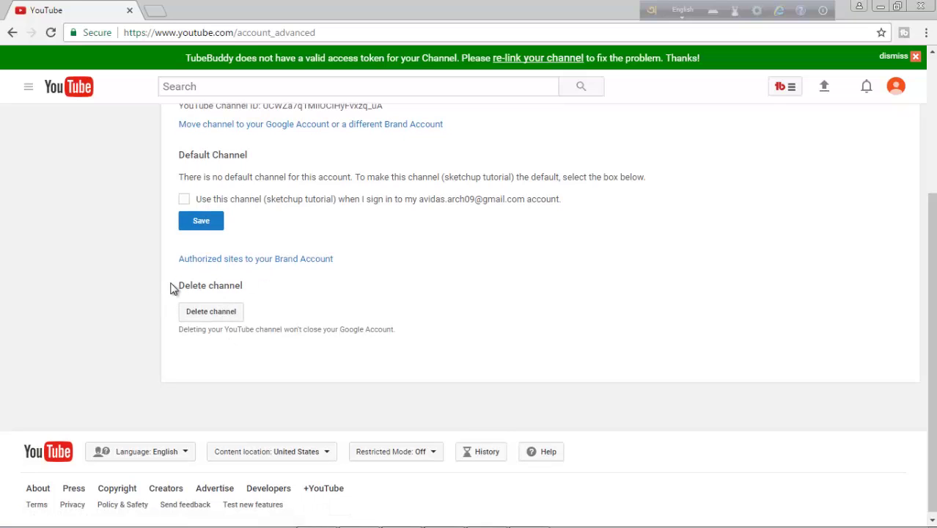
Expand 'I want to permanently delete my content' under Delete channel, then choose Manage account.
left_click(210, 320)
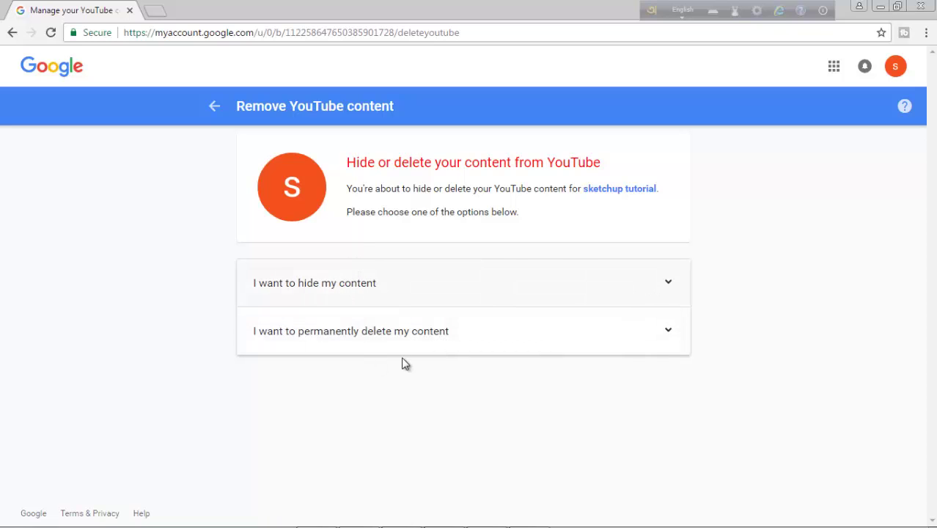
left_click(435, 340)
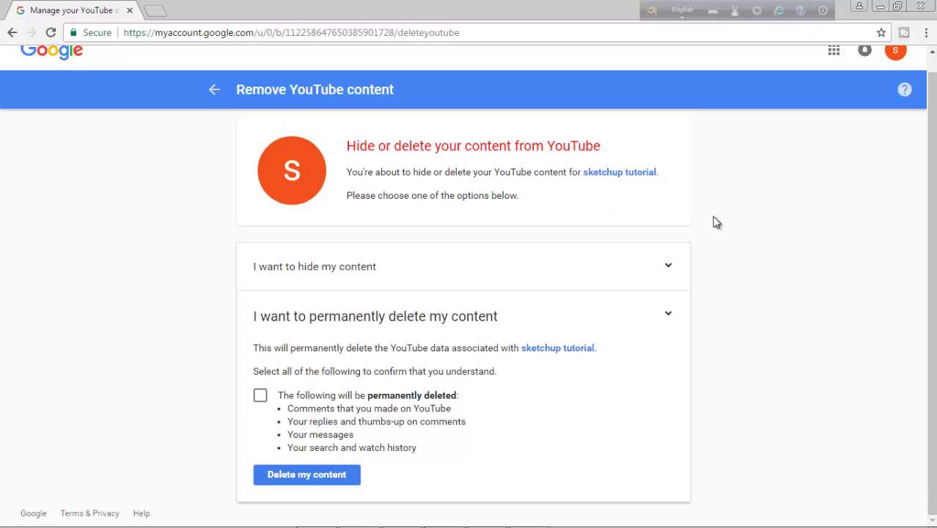
scroll(775, 215, "up", 1)
left_click(895, 66)
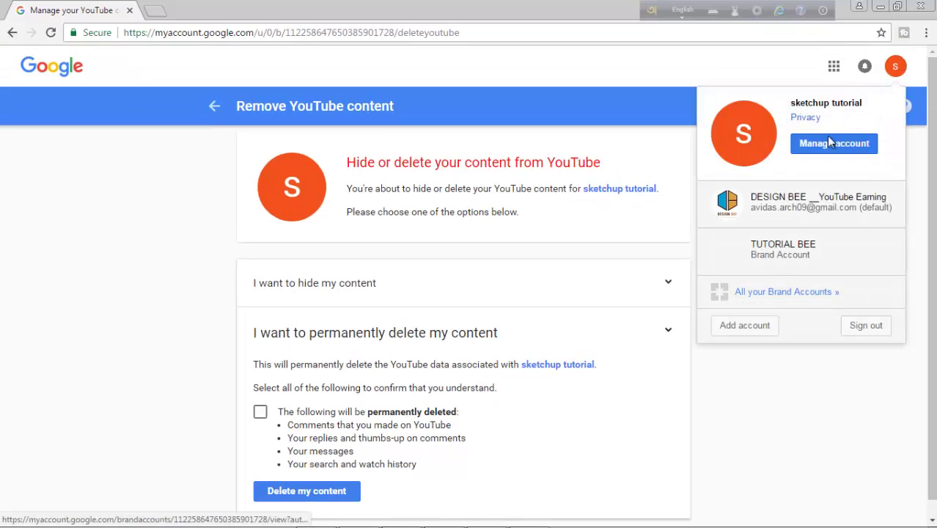
left_click(762, 143)
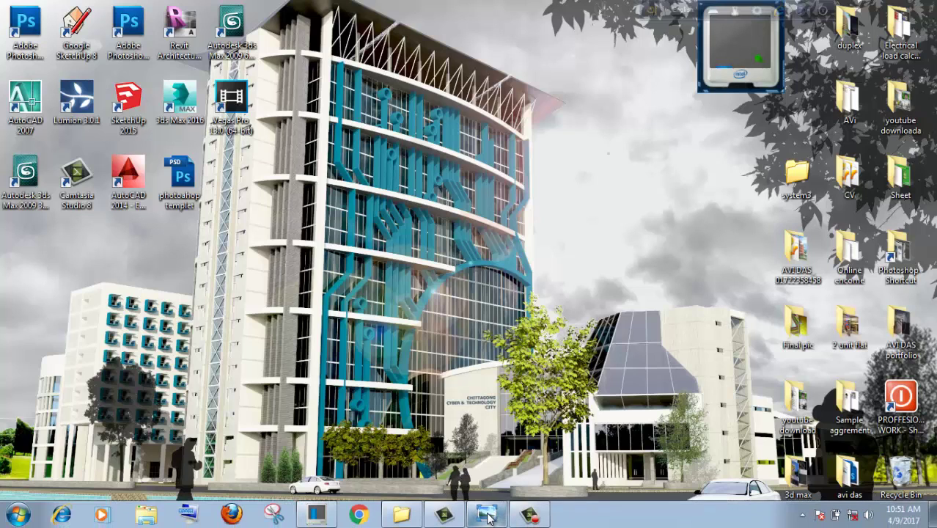
Restore the Windows Photo Viewer window from the taskbar to show the portrait photo.
left_click(486, 514)
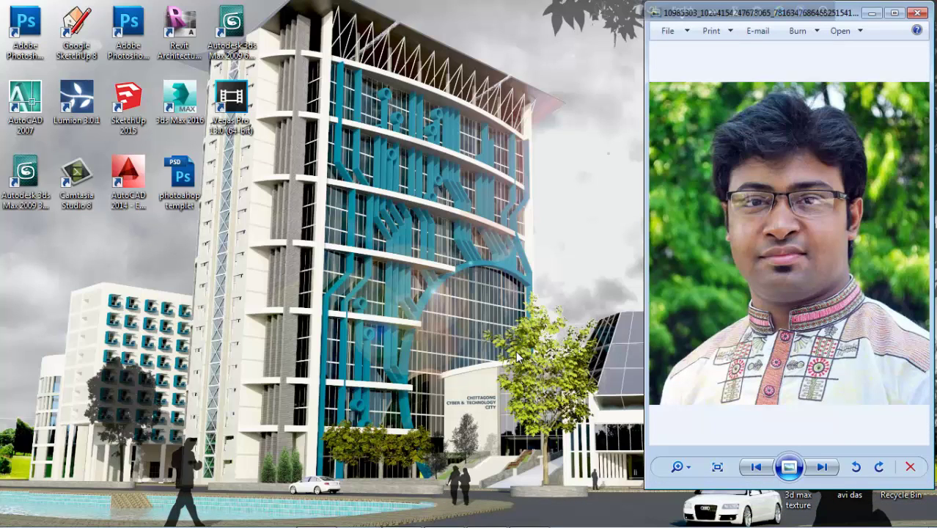